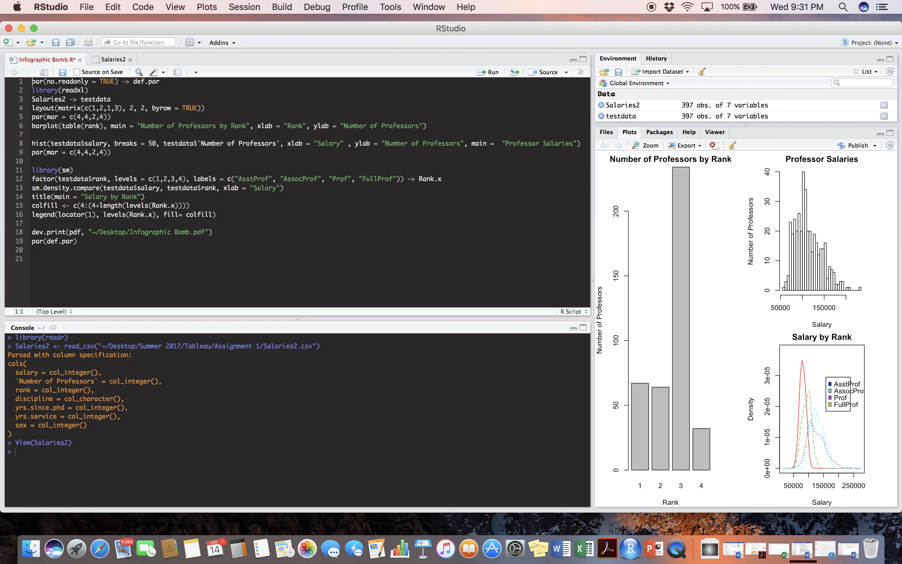
Resize the script and plot panes, leaving the script and the three-plot infographic at nearly equal widths.
mouse_move(44, 181)
mouse_move(77, 184)
left_click_drag(591, 319, 552, 321)
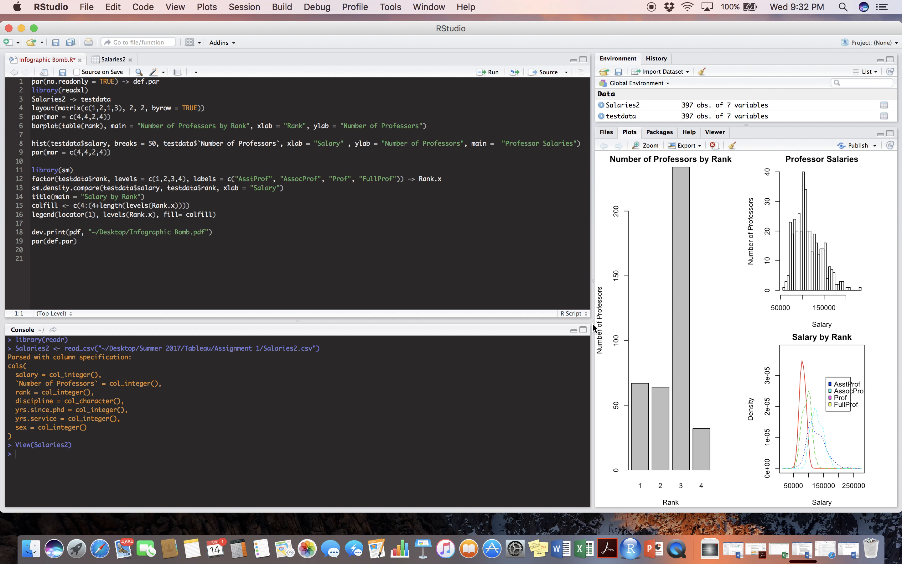
left_click_drag(592, 322, 275, 309)
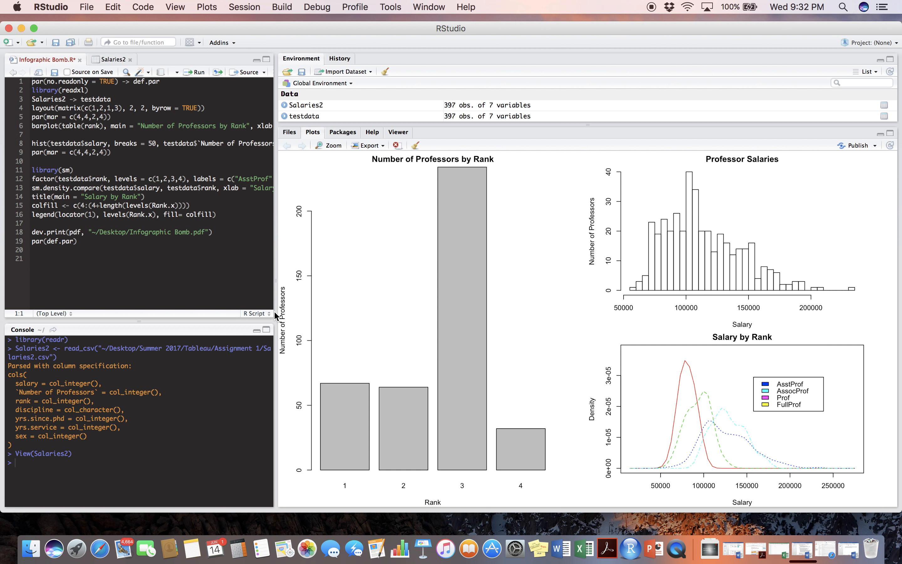
left_click_drag(276, 315, 478, 317)
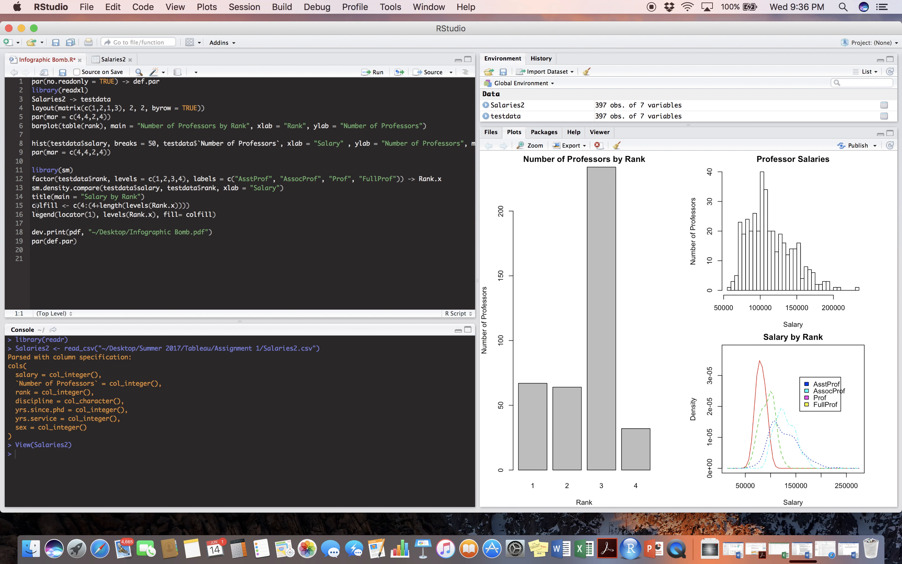
Highlight the colour range expression 4:(4+length(levels(Rank.x))) in the colfill line of the script.
left_click(73, 206)
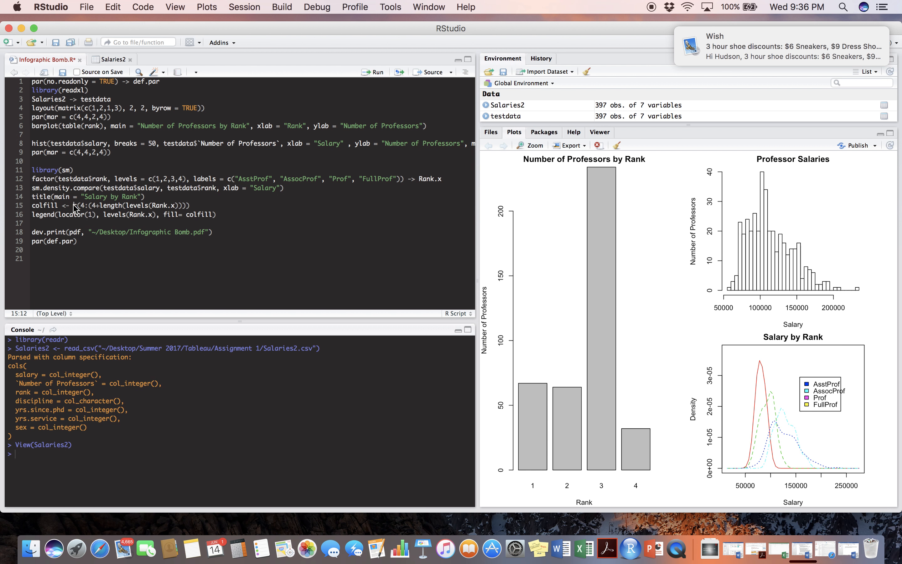
left_click_drag(754, 49, 844, 49)
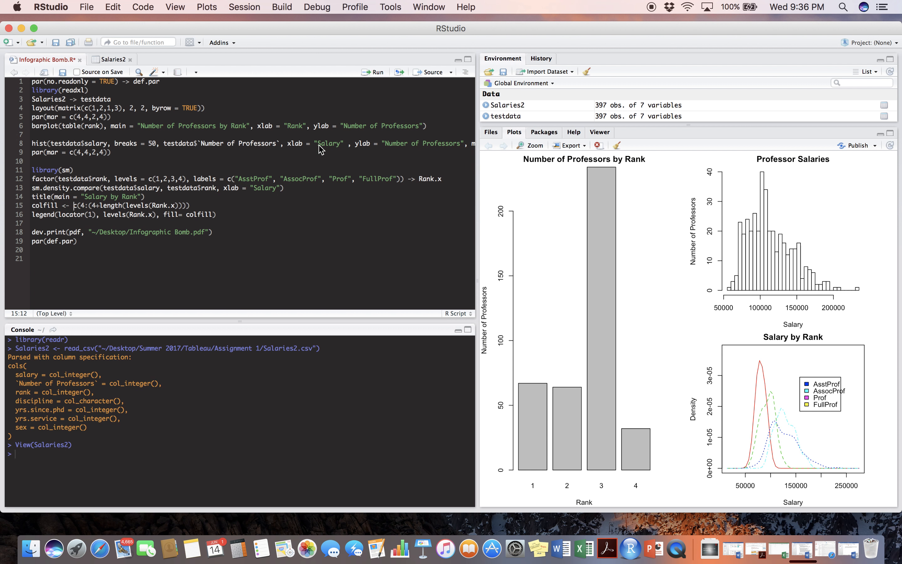
left_click(80, 207)
left_click_drag(79, 207, 187, 214)
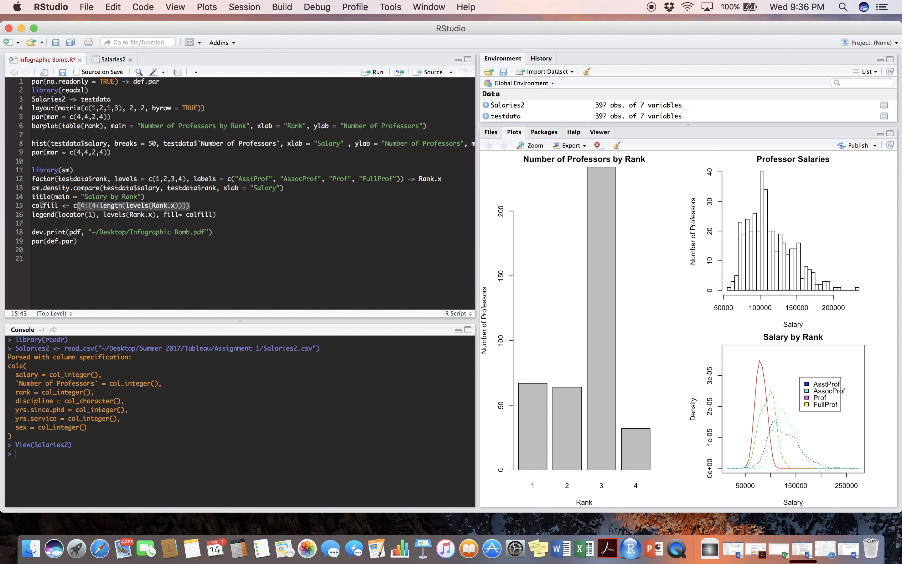
left_click(85, 206)
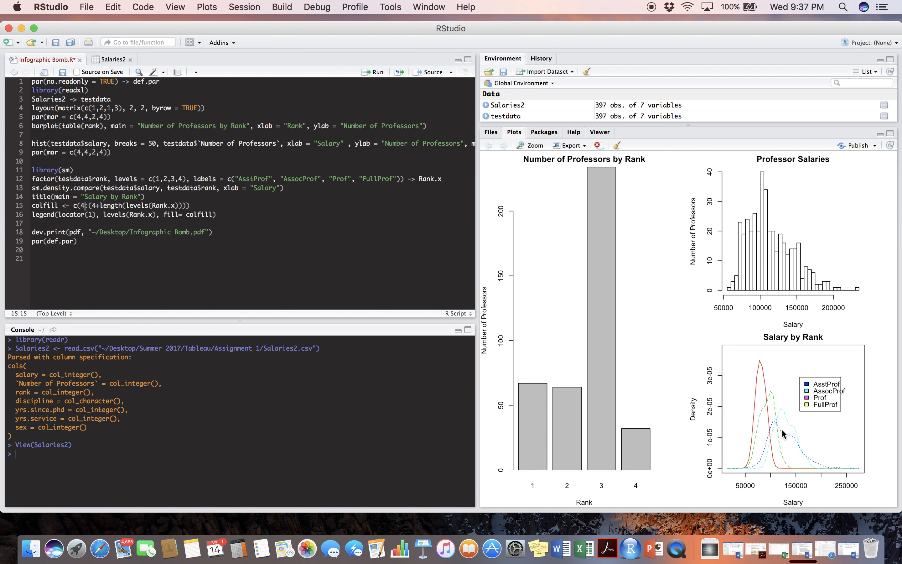
type(":")
Run script lines 1 to 19 and place the rank legend in the upper-right area of the Salary by Rank plot.
mouse_move(47, 216)
left_click_drag(31, 82, 76, 241)
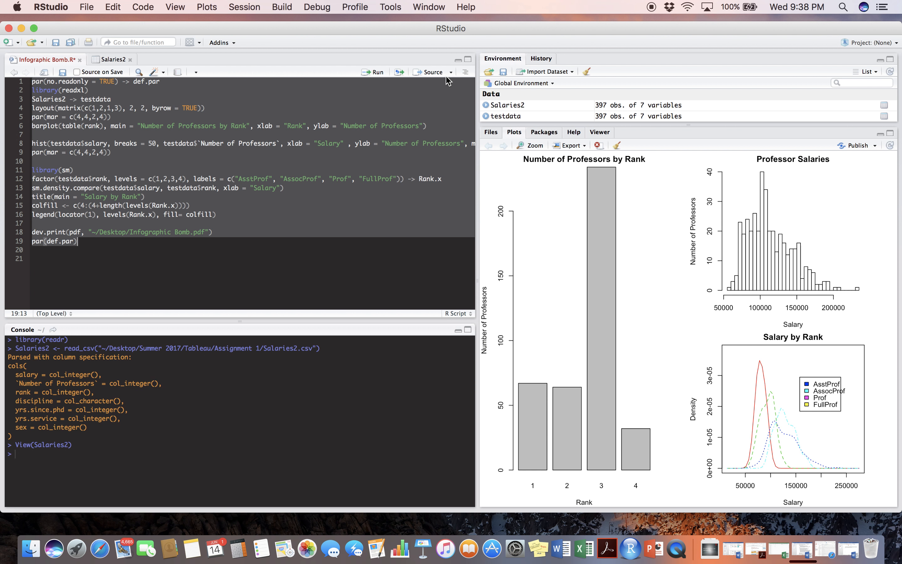
left_click(377, 73)
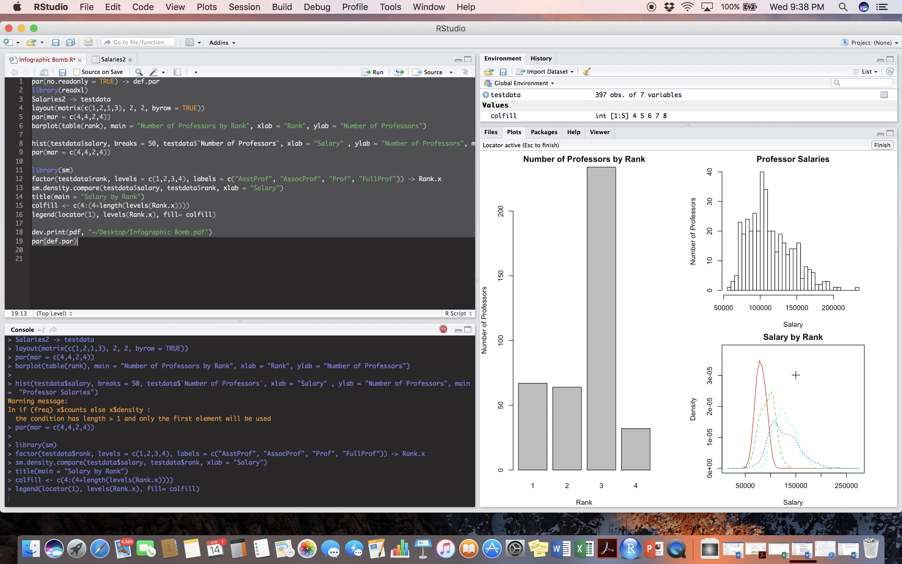
left_click(795, 374)
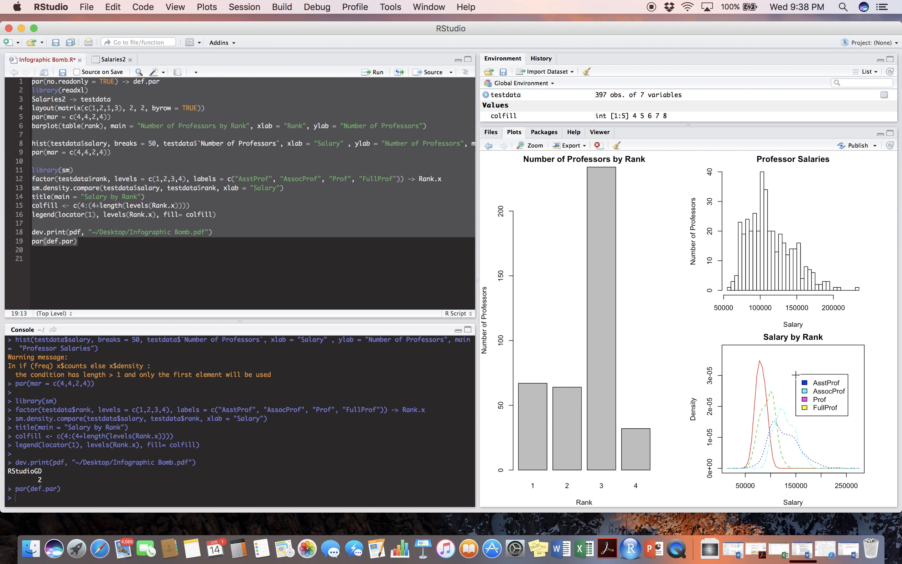
left_click(263, 231)
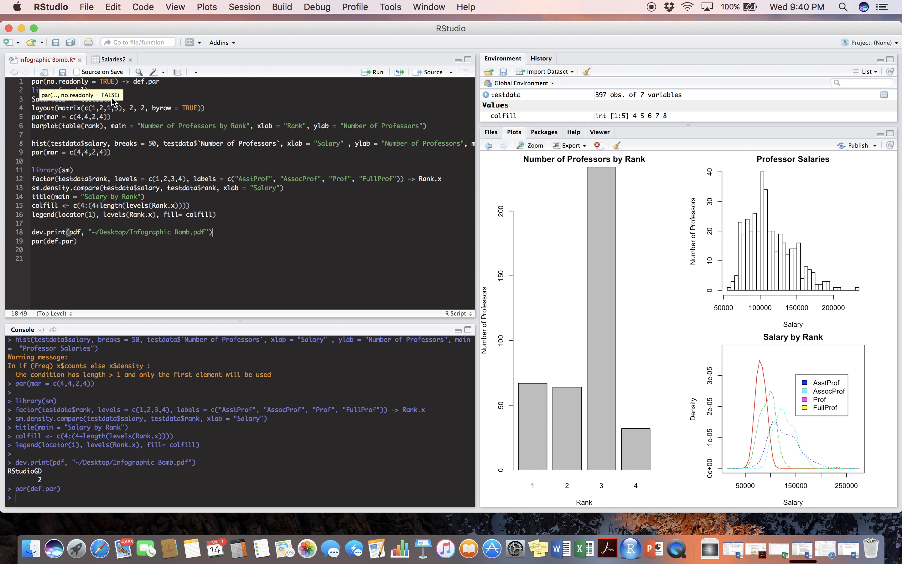
left_click(194, 99)
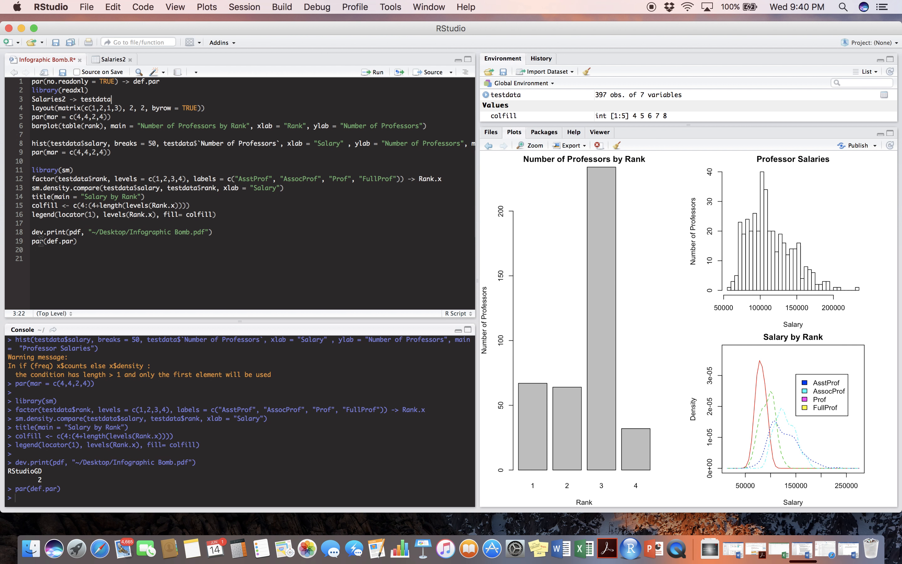
Switch to Finder and open Assagnment 3.pdf from the Desktop's Summer 2017 > Tableau > Assignment 3 folder.
mouse_move(41, 241)
left_click(31, 547)
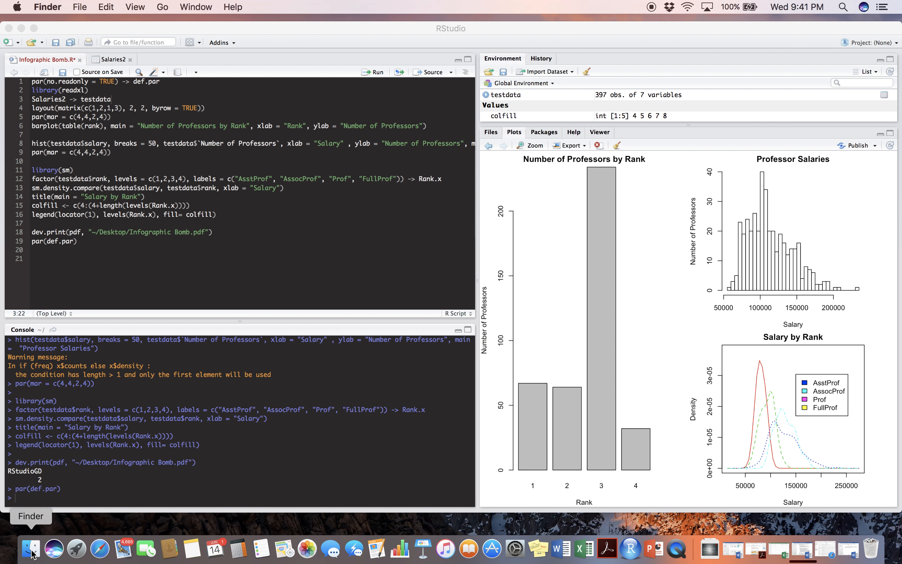
left_click(263, 136)
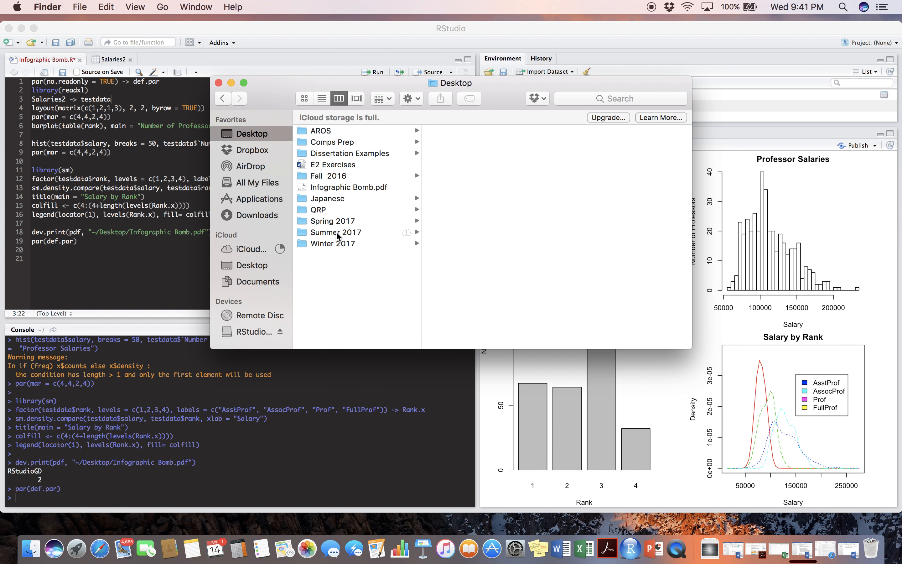
left_click(335, 231)
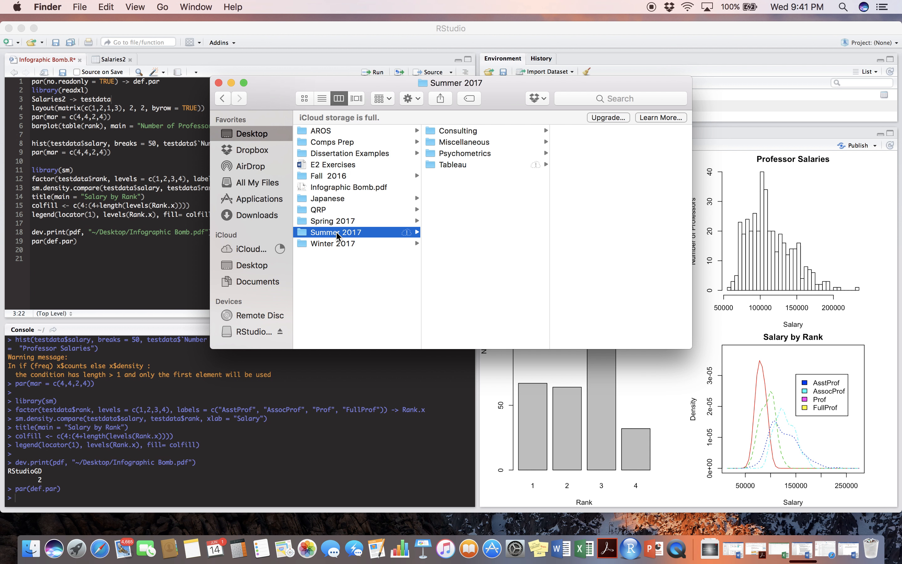
left_click(466, 165)
left_click(578, 164)
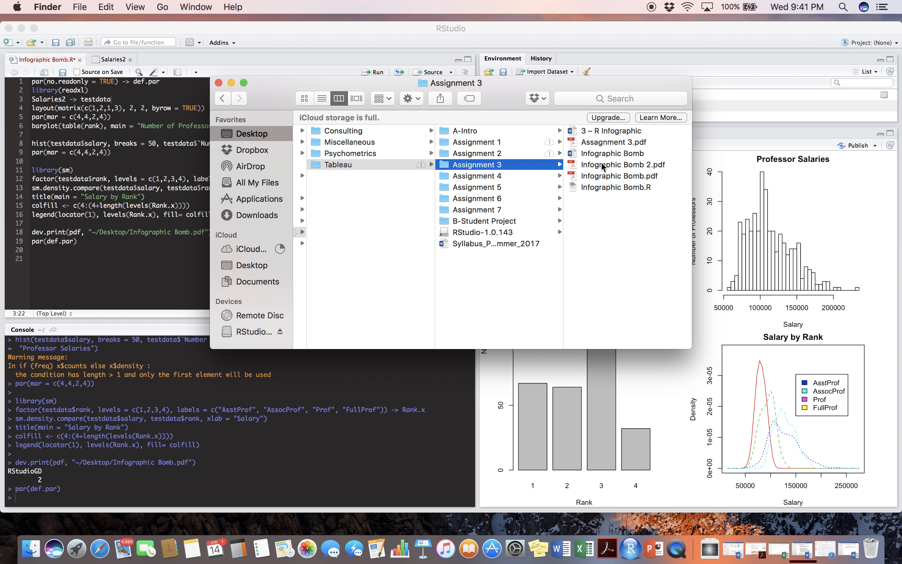
left_click(612, 142)
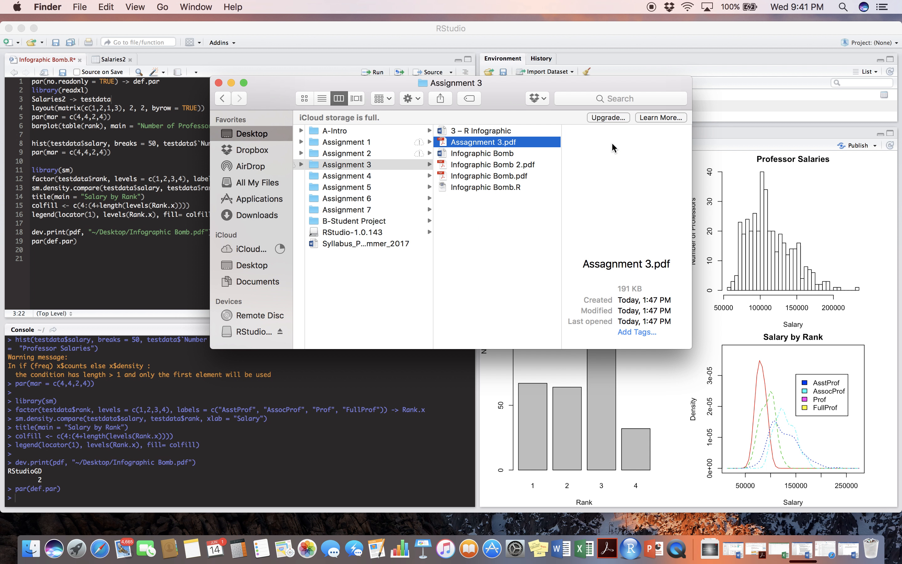
double_click(619, 165)
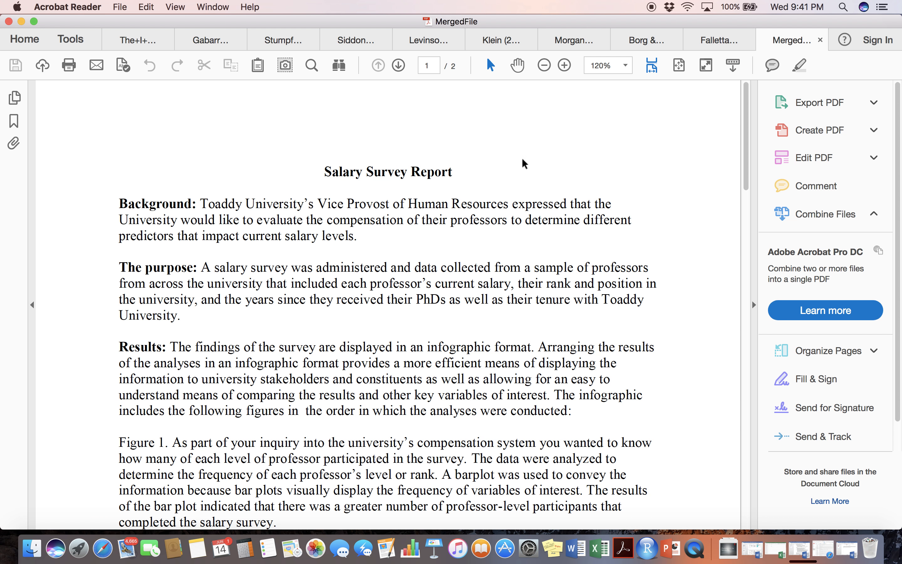
Examine the Salary Survey Report's text and the infographic page that follows it, and minimize the report window.
scroll(435, 248, "down", 3)
scroll(435, 250, "up", 3)
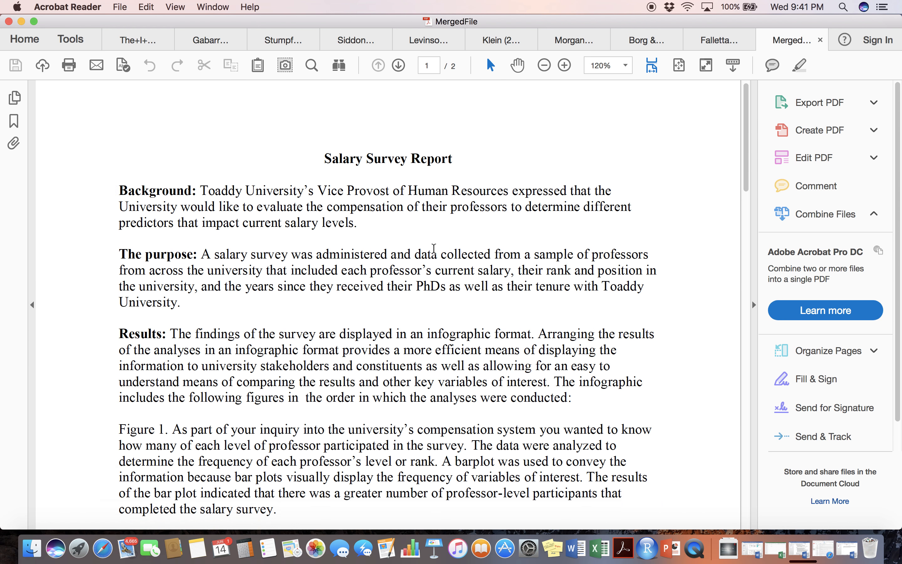
scroll(435, 251, "down", 15)
scroll(434, 249, "up", 15)
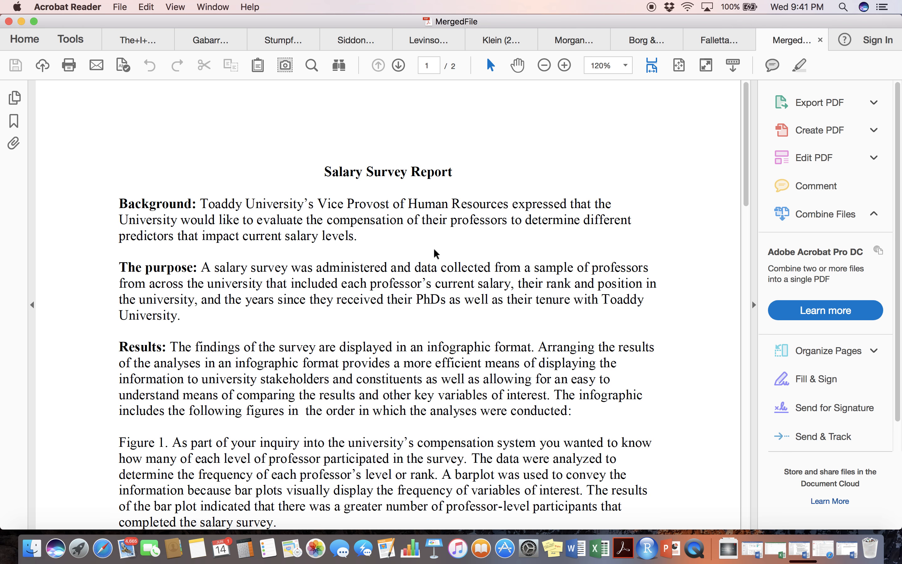
scroll(435, 253, "down", 15)
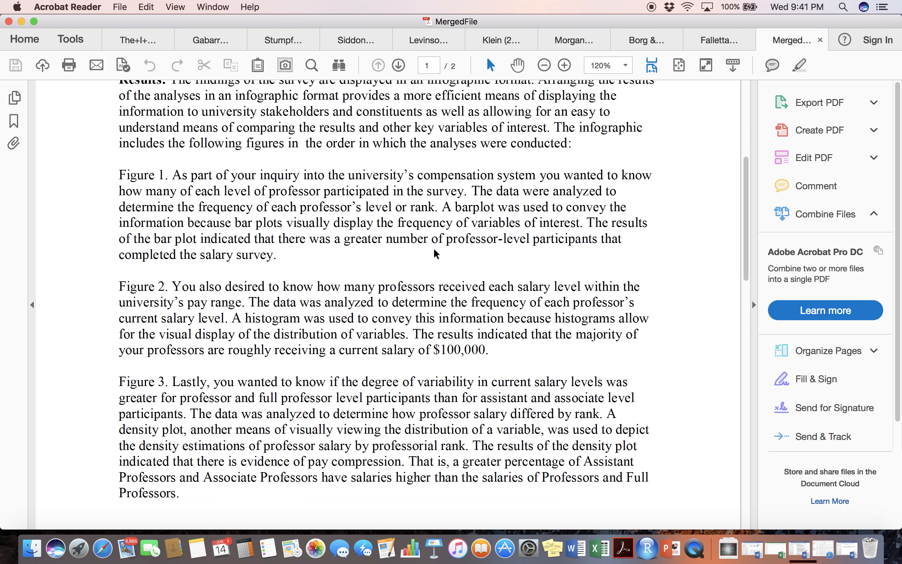
scroll(436, 253, "down", 9)
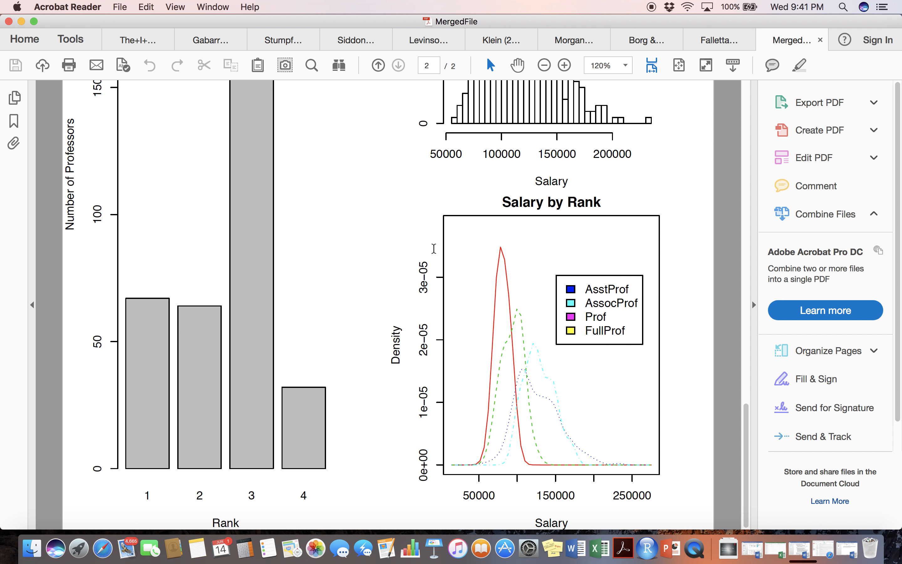
scroll(434, 249, "up", 9)
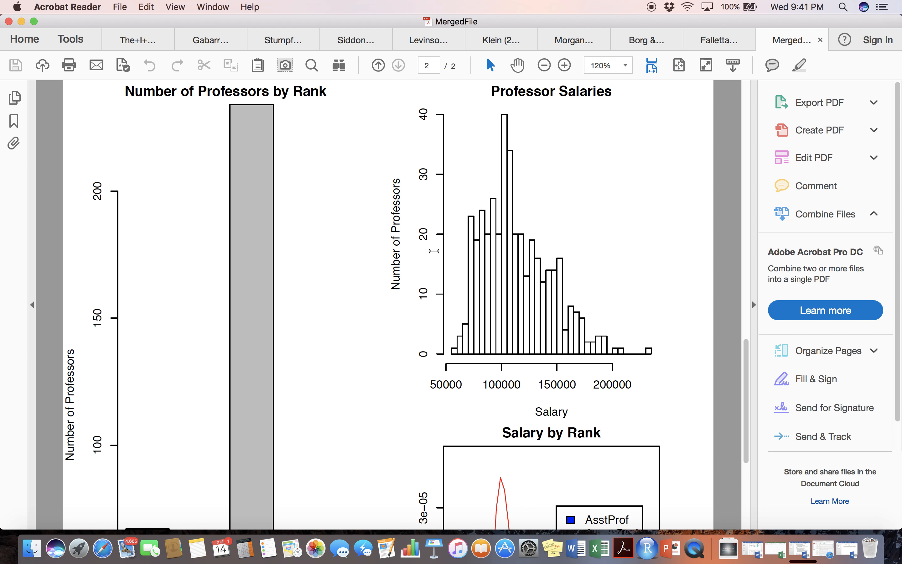
scroll(435, 255, "up", 1)
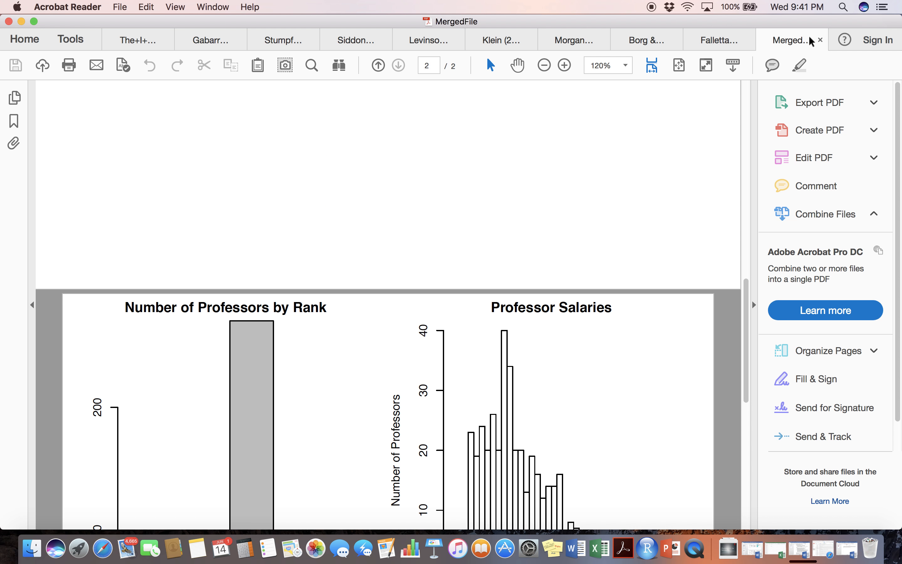
scroll(555, 183, "up", 12)
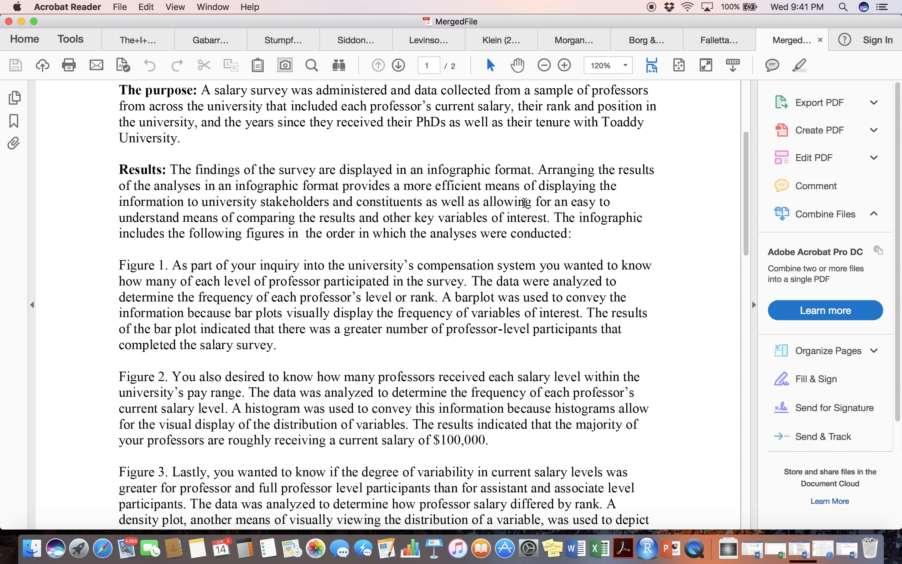
scroll(525, 200, "up", 2)
scroll(525, 200, "down", 10)
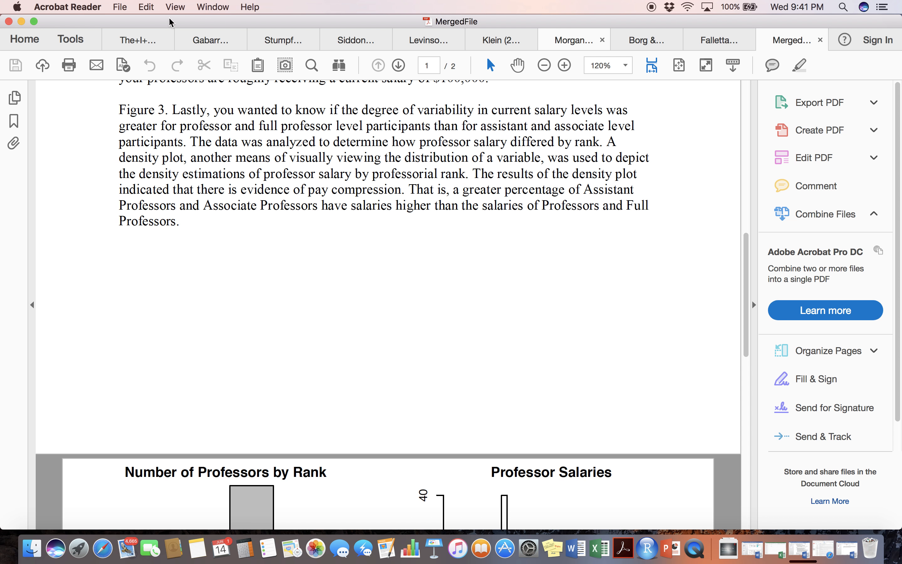
left_click(21, 22)
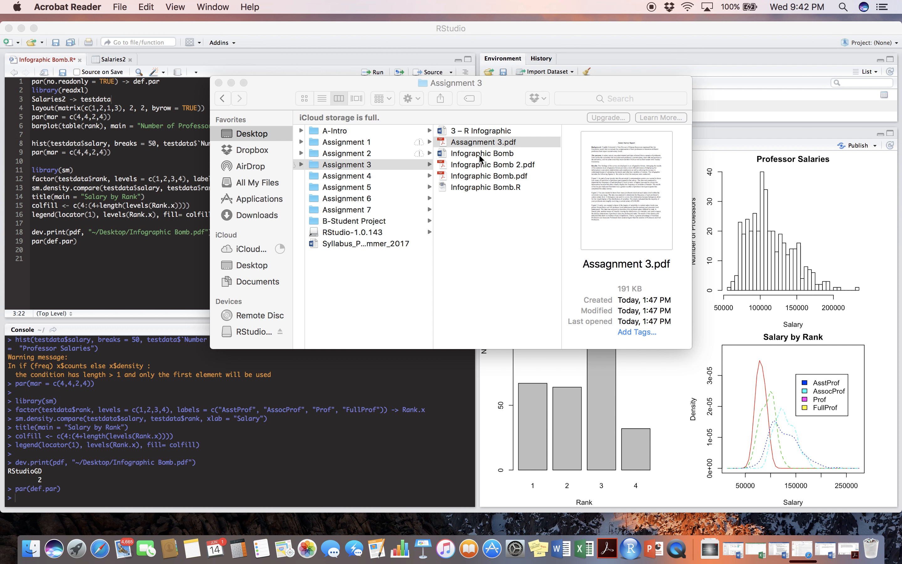
Preview the Infographic Bomb document, Infographic Bomb.pdf and Infographic Bomb 2.pdf in the Assignment 3 folder.
left_click(500, 152)
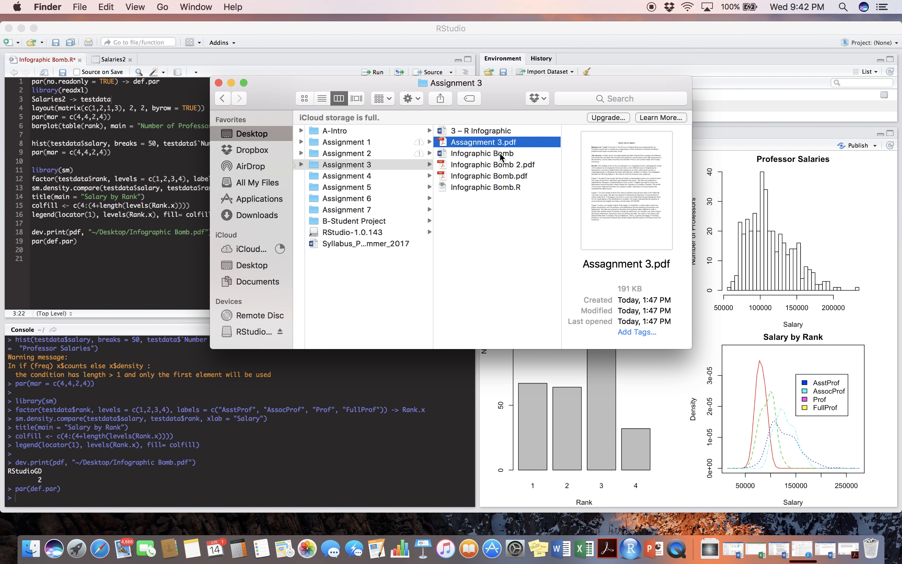
left_click(499, 153)
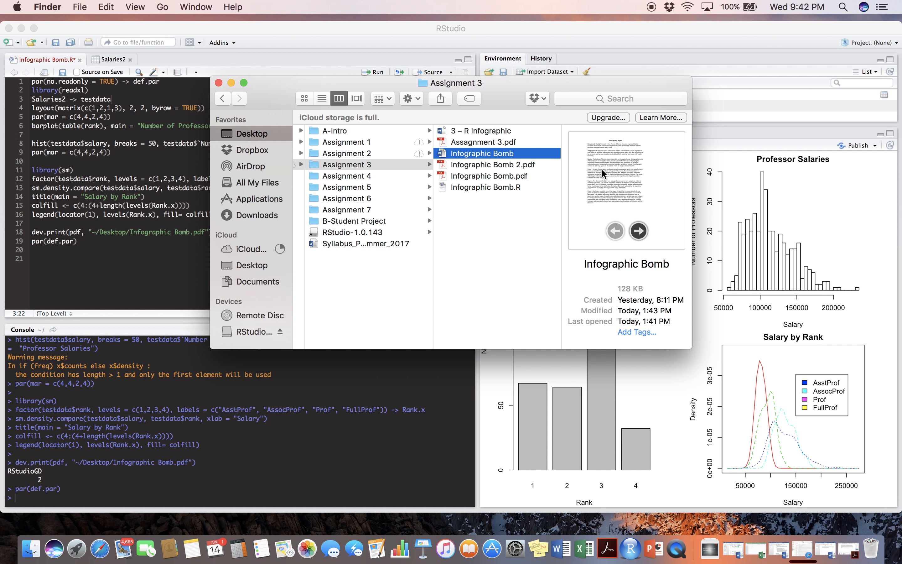
left_click(486, 166)
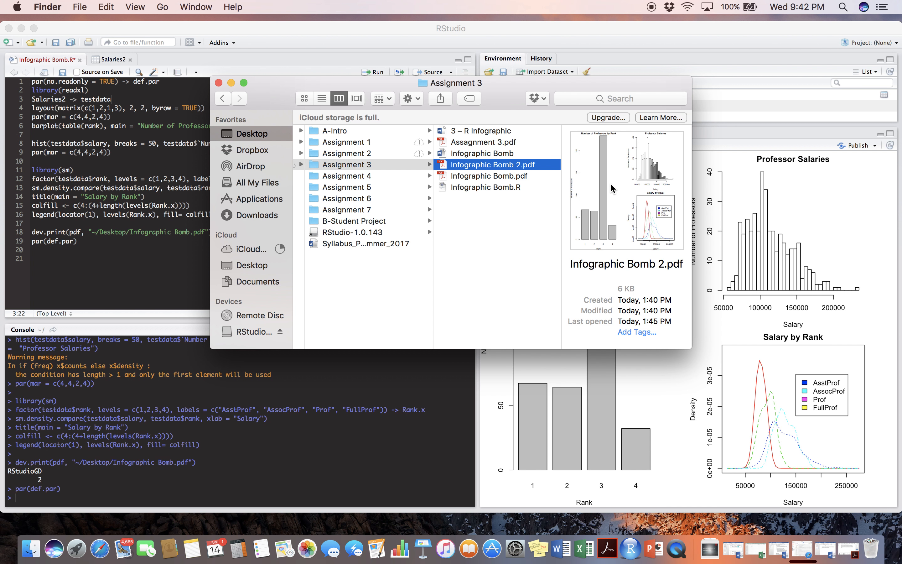
left_click(475, 153)
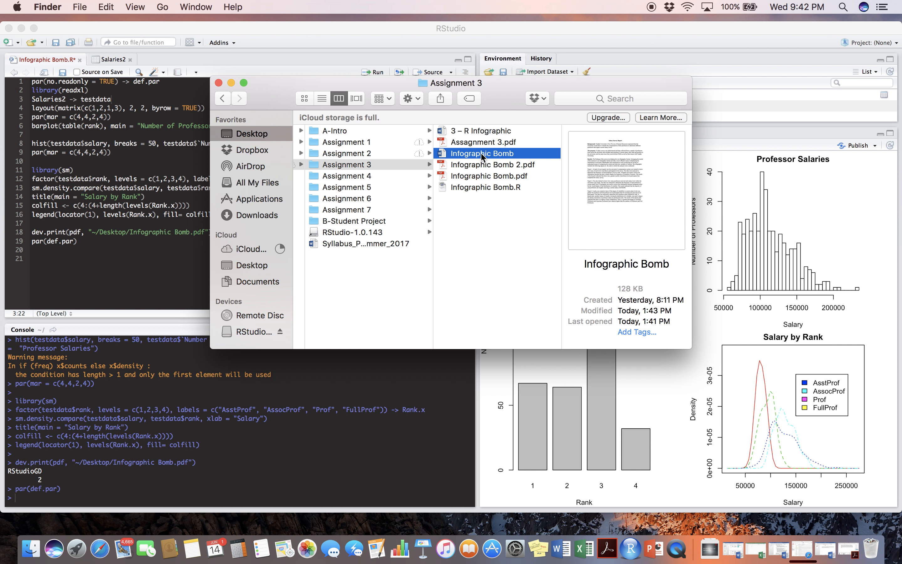
left_click(496, 177)
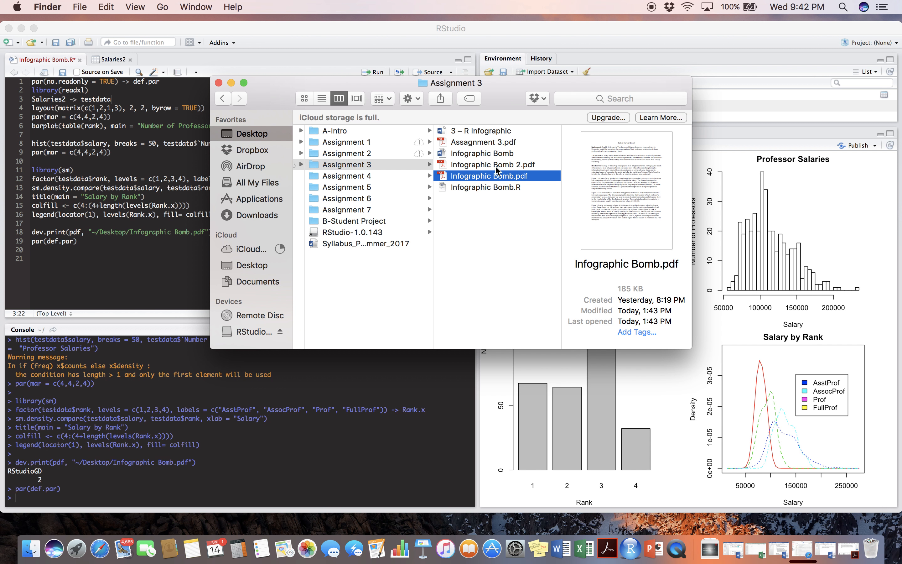
left_click(496, 168)
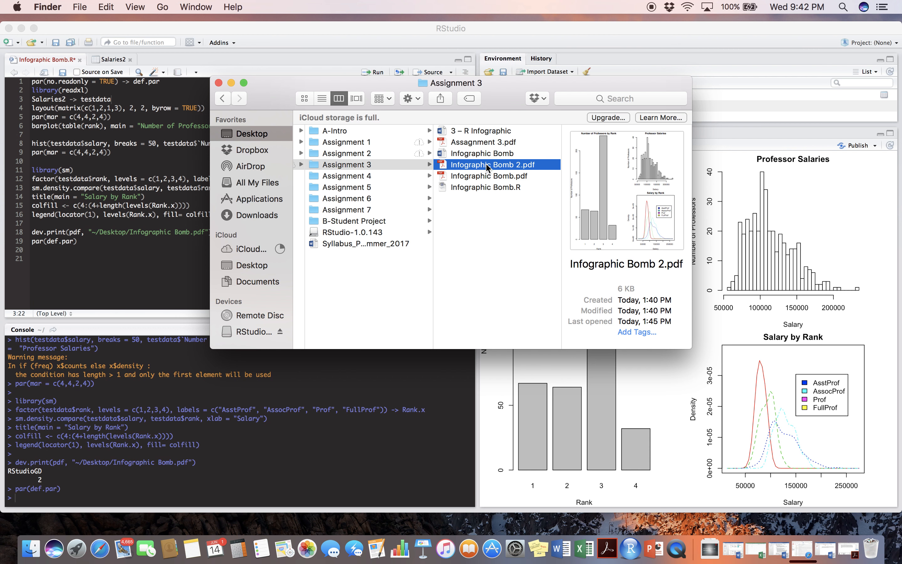
Switch to Safari, search Google for "pdfmerge.com legit" in a new tab, and view the McAfee SiteAdvisor result before returning to the results.
left_click(104, 554)
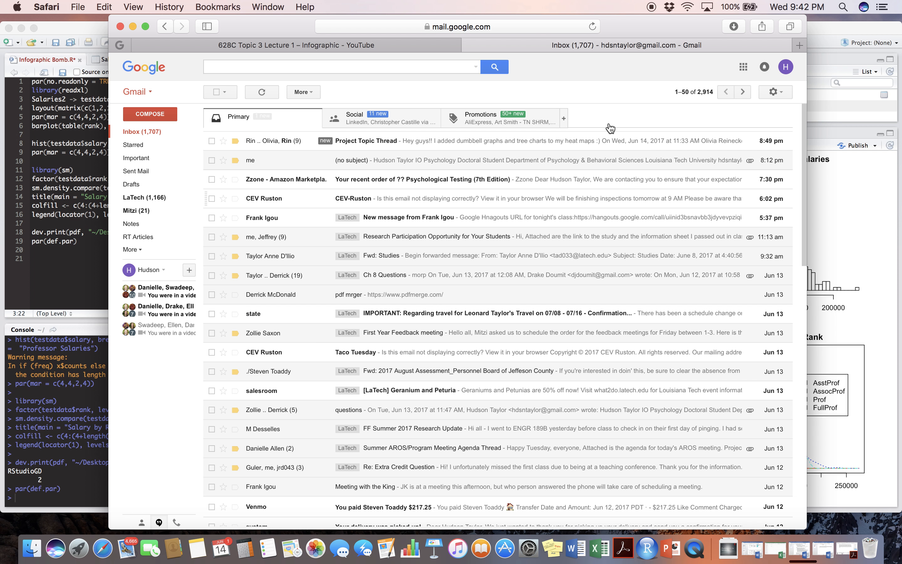
left_click(797, 45)
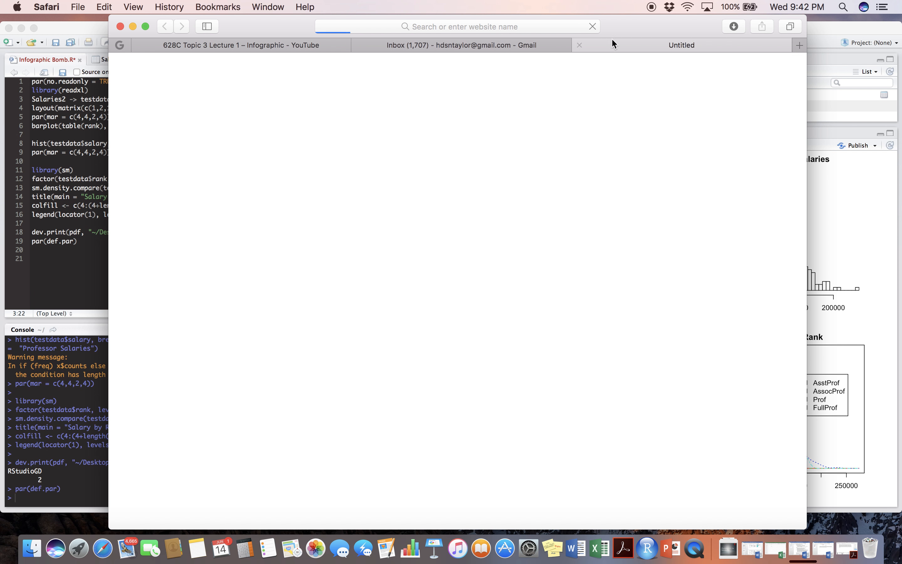
left_click(402, 262)
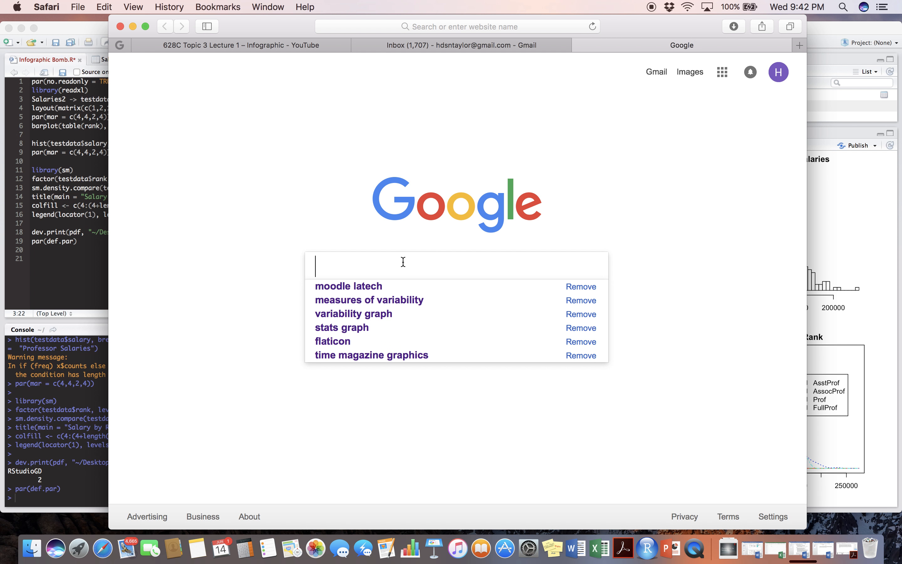
type("pdf")
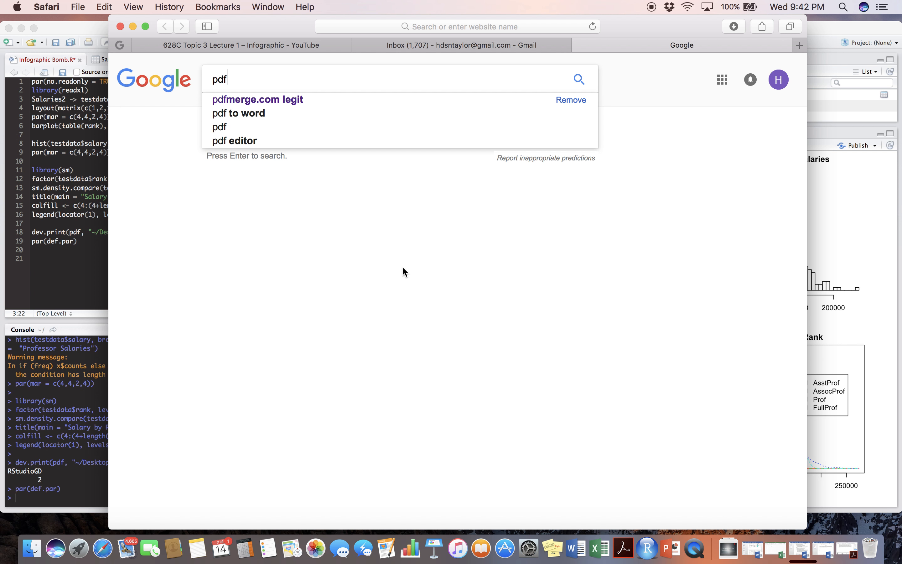
left_click(327, 99)
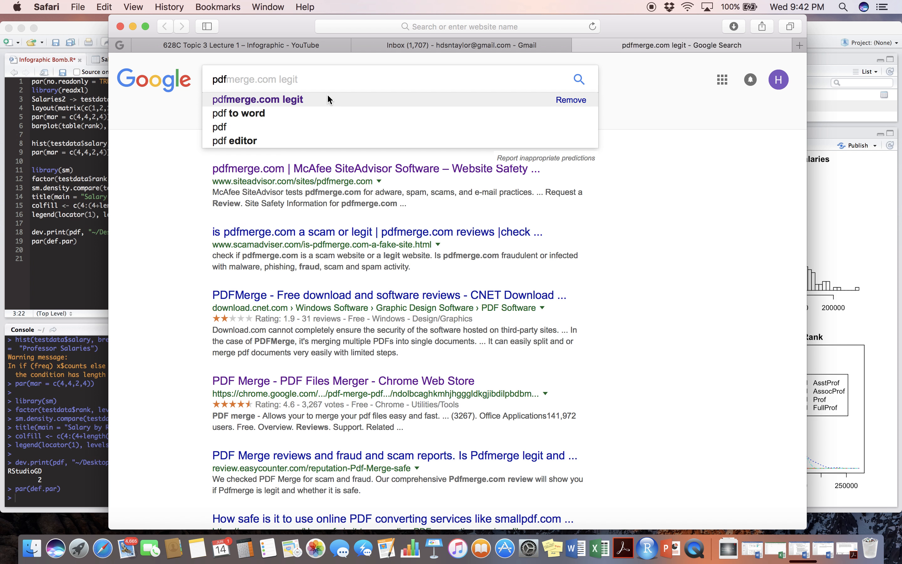
left_click(270, 170)
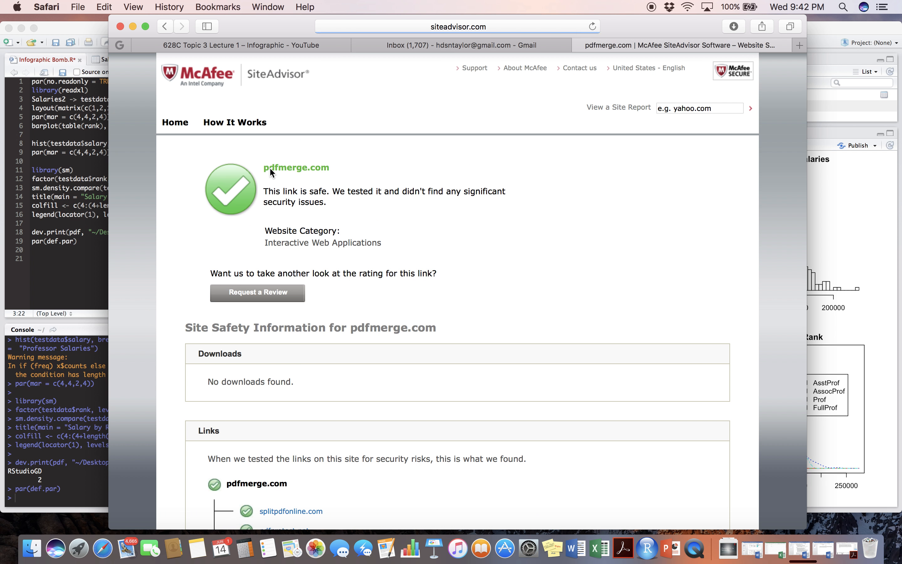
left_click(165, 26)
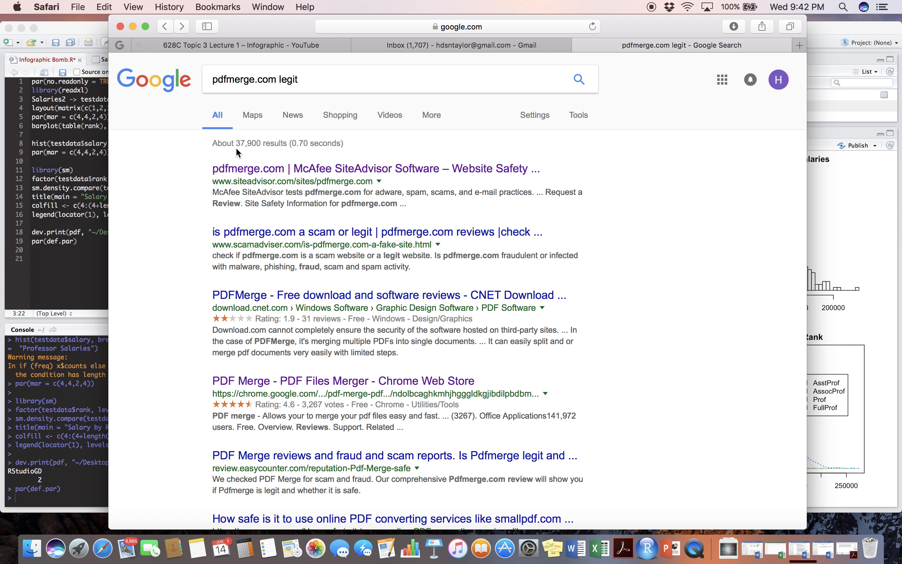
Shorten the Google search to "pdfmerge.com" and open the PDF Merge website from the results.
left_click(301, 80)
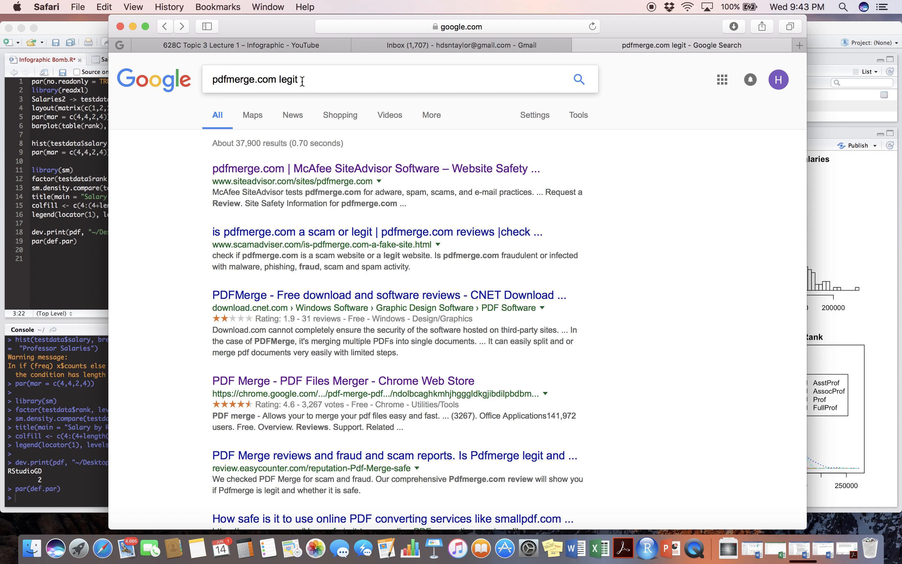
key("BackSpace")
key("BackSpace")
key("BackSpace")
key("BackSpace")
key("BackSpace")
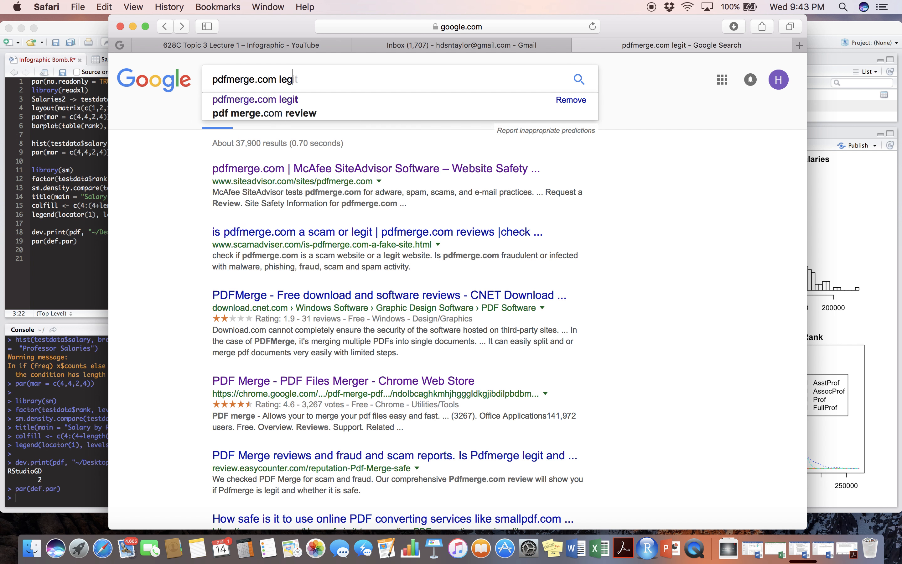
key("Return")
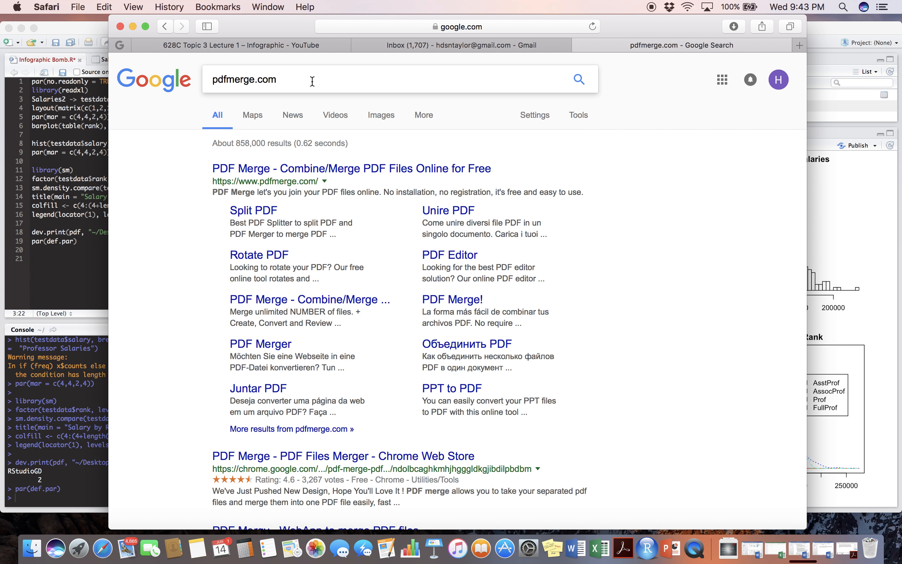
left_click(287, 169)
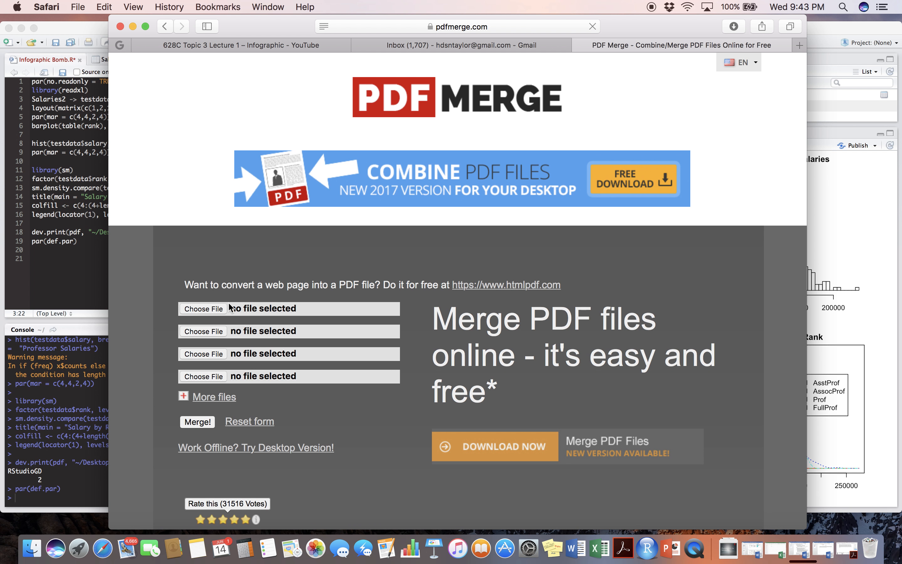
Choose Infographic Bomb.pdf from the Assignment 3 folder as the first file to merge and dismiss the promotional pop-up.
left_click(204, 309)
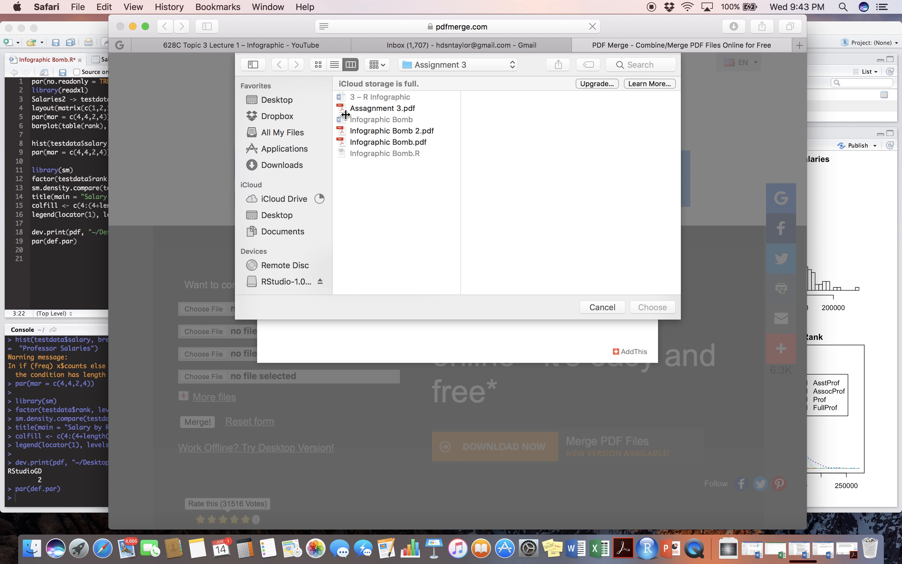
left_click(376, 142)
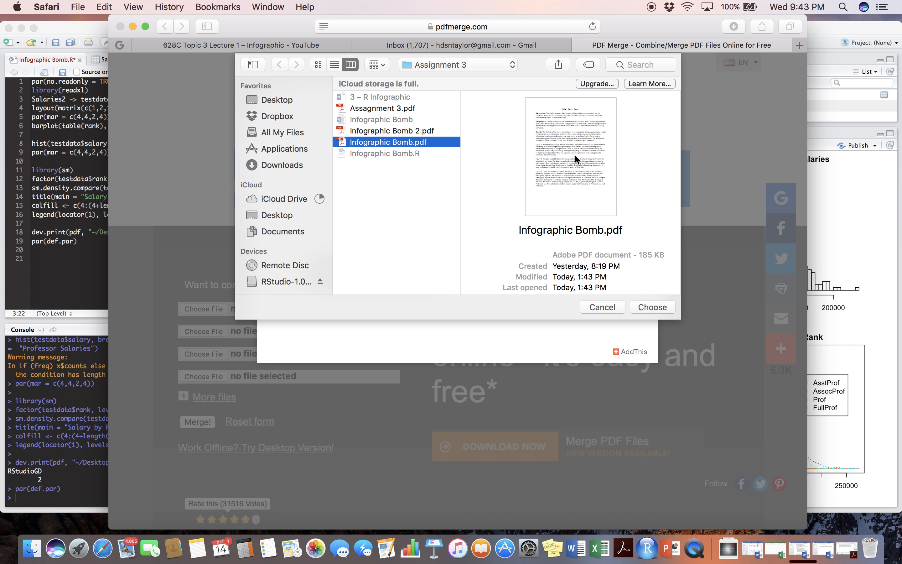
left_click(653, 307)
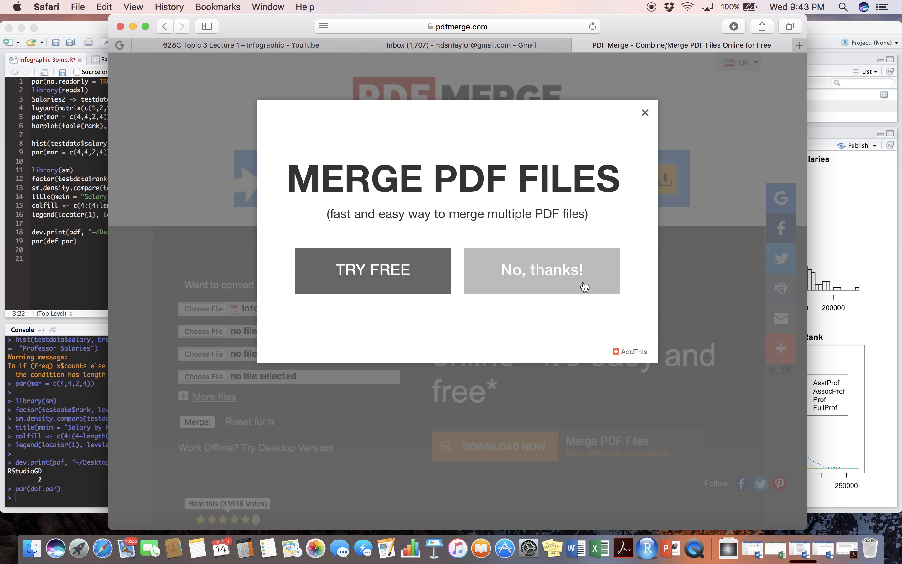
left_click(647, 114)
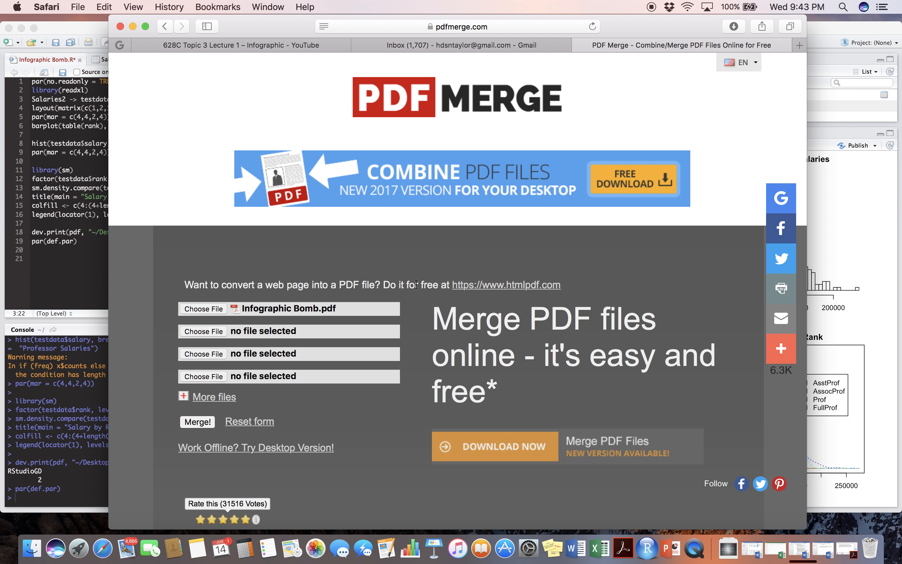
Add Infographic Bomb 2.pdf from the Assignment 3 folder as the second file and merge the two PDFs.
left_click(218, 333)
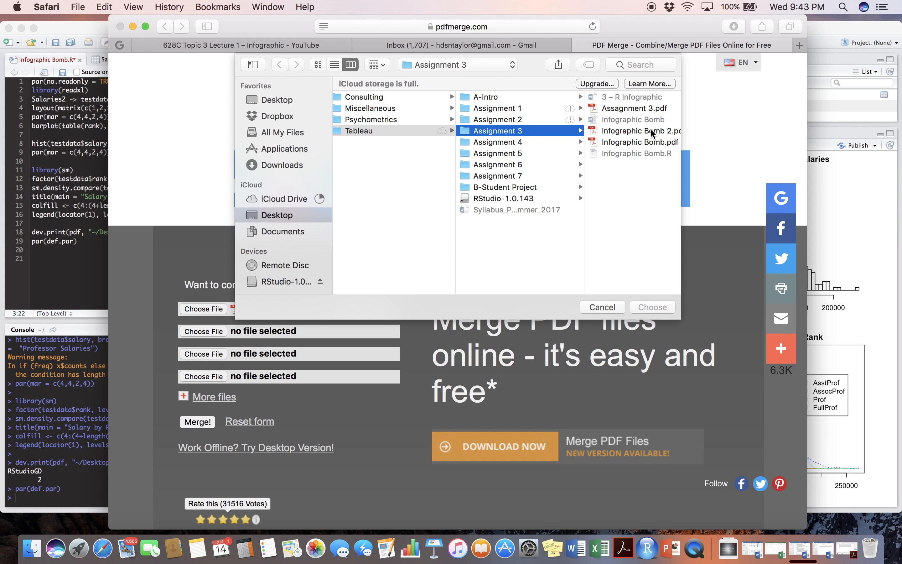
left_click(650, 129)
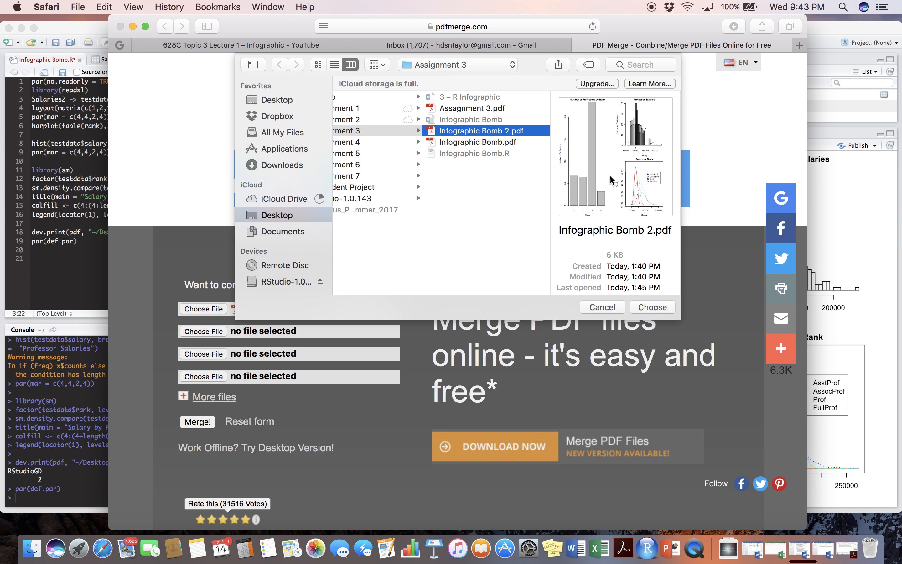
left_click(652, 306)
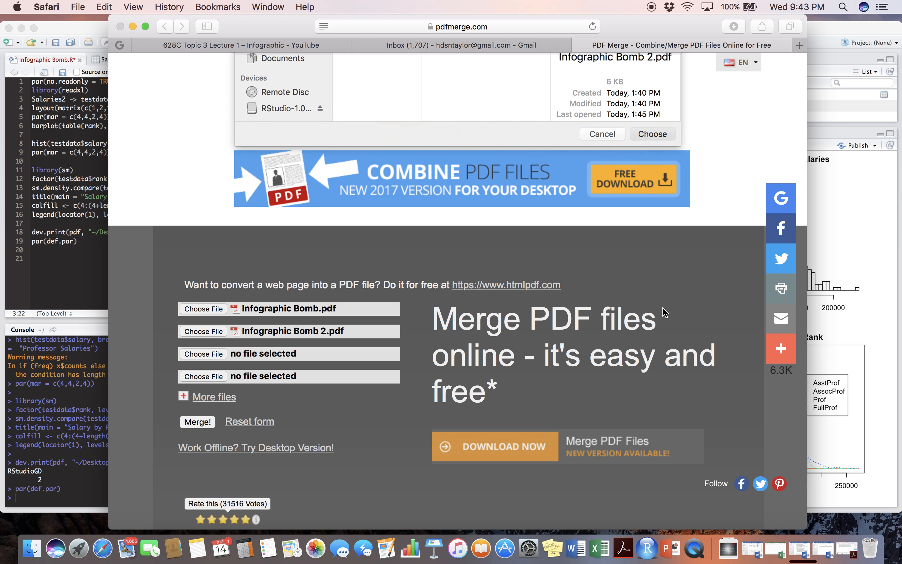
left_click(204, 423)
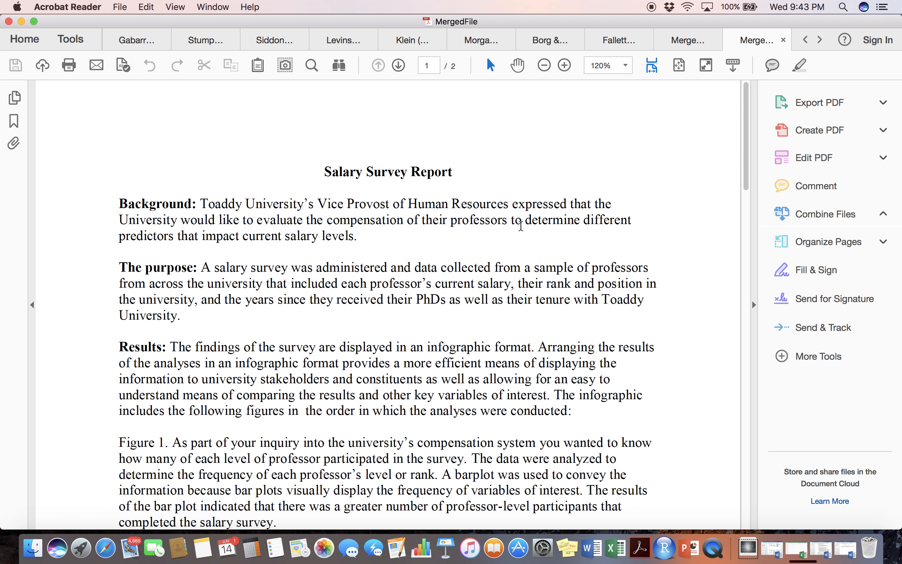
Examine the merged PDF from the Salary Survey Report text through to the infographic page.
scroll(343, 250, "down", 15)
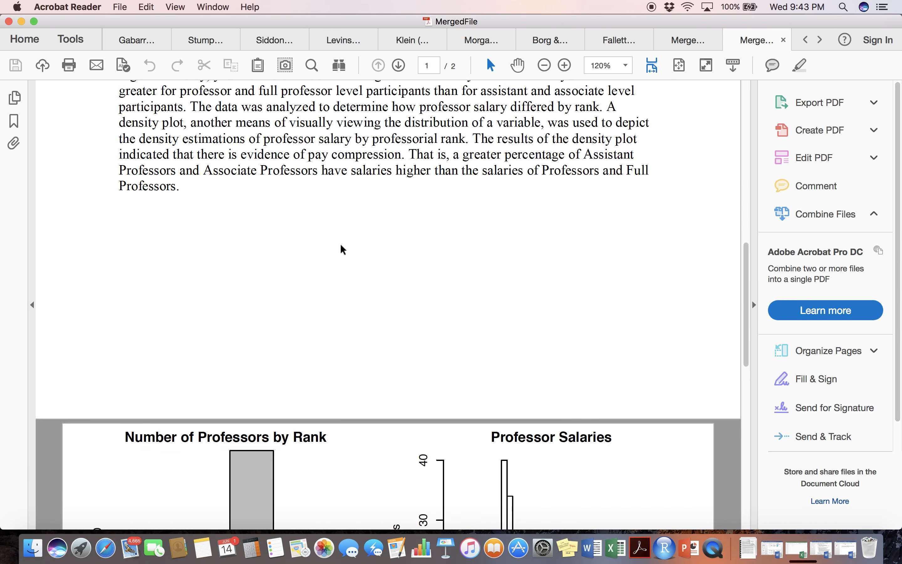
scroll(343, 250, "down", 3)
scroll(340, 248, "up", 20)
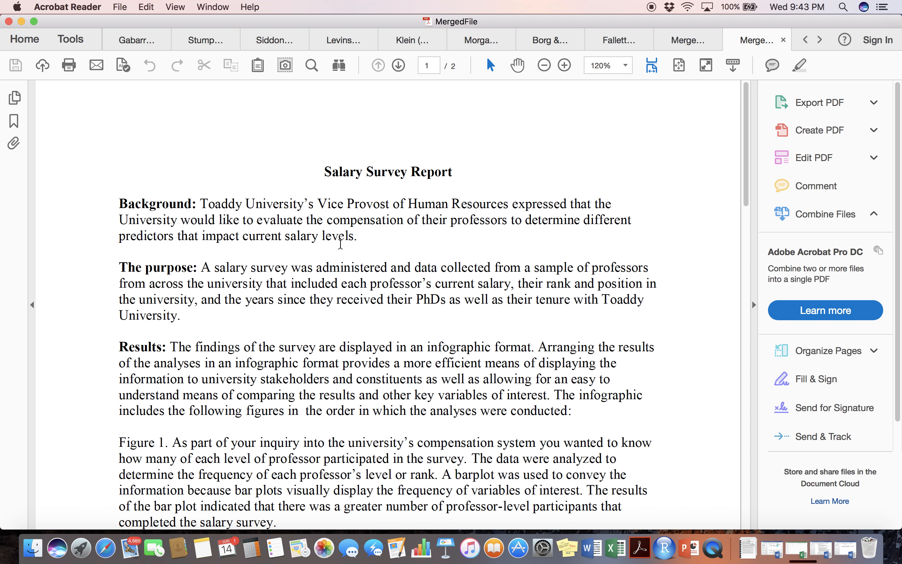
scroll(417, 252, "down", 5)
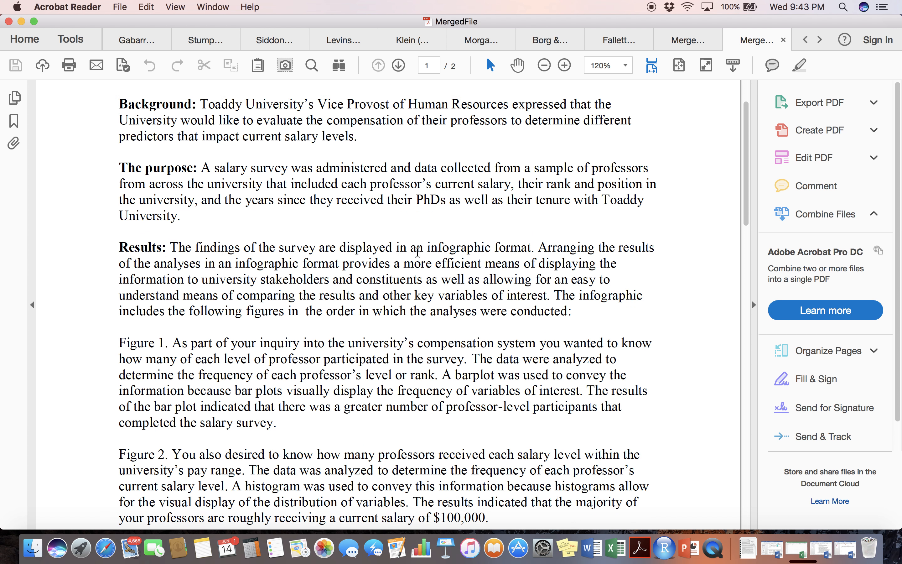
scroll(417, 253, "down", 15)
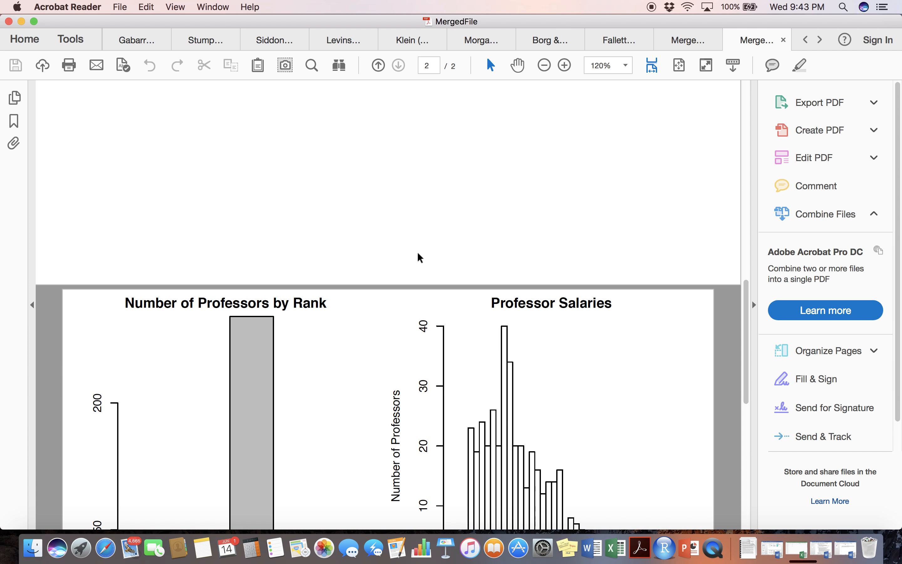